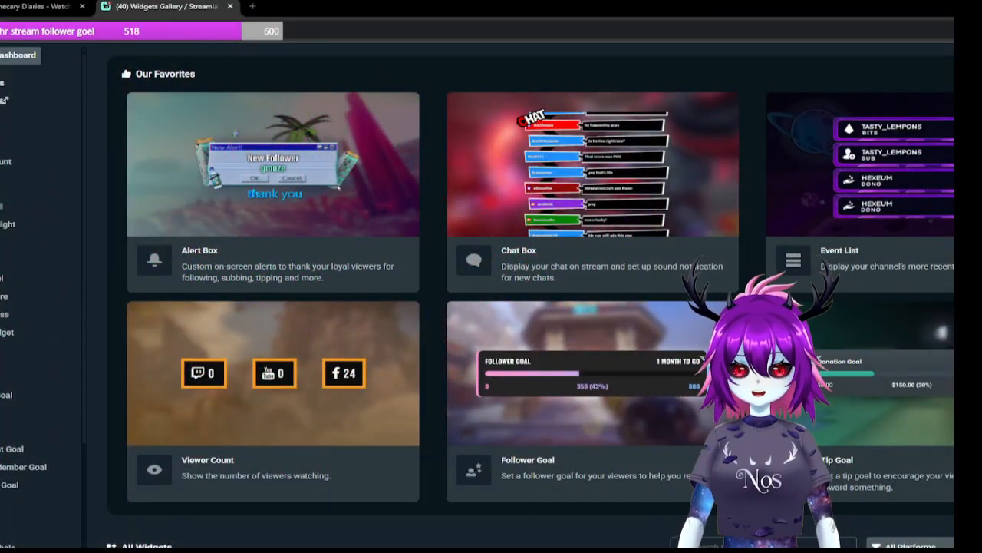
Step: Find the End Credits widget in the widget gallery's full list and open its settings
scroll(530, 295, down, 1)
scroll(530, 296, up, 5)
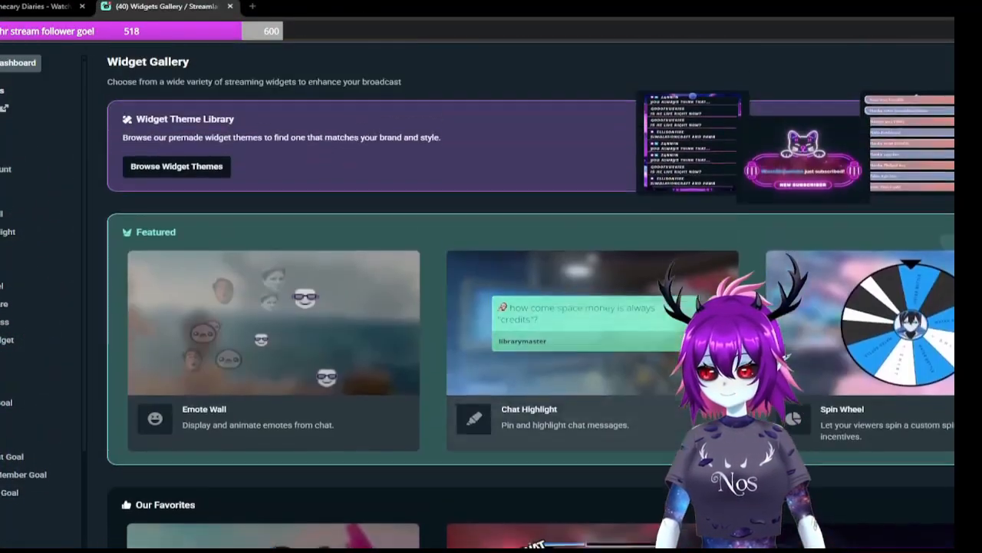
scroll(530, 295, down, 10)
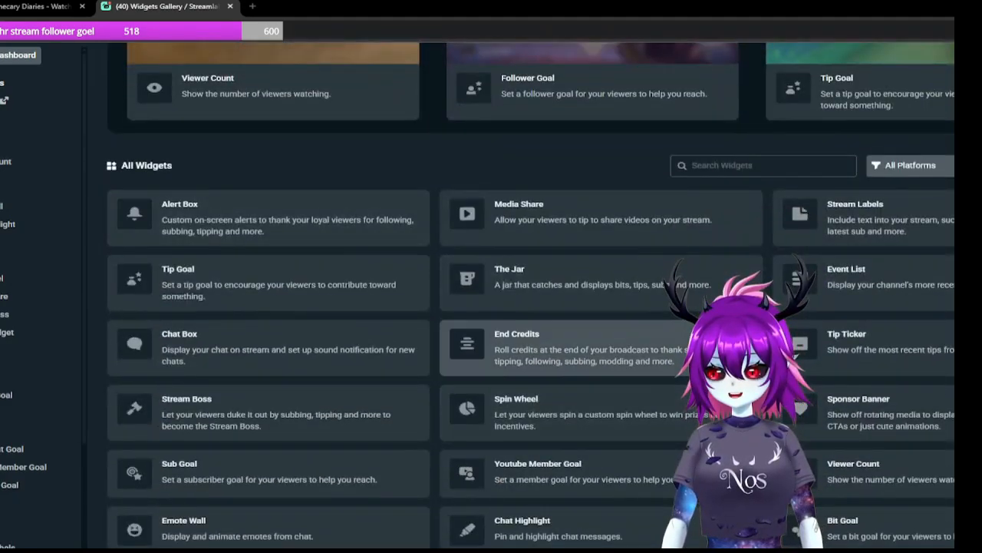
click(517, 345)
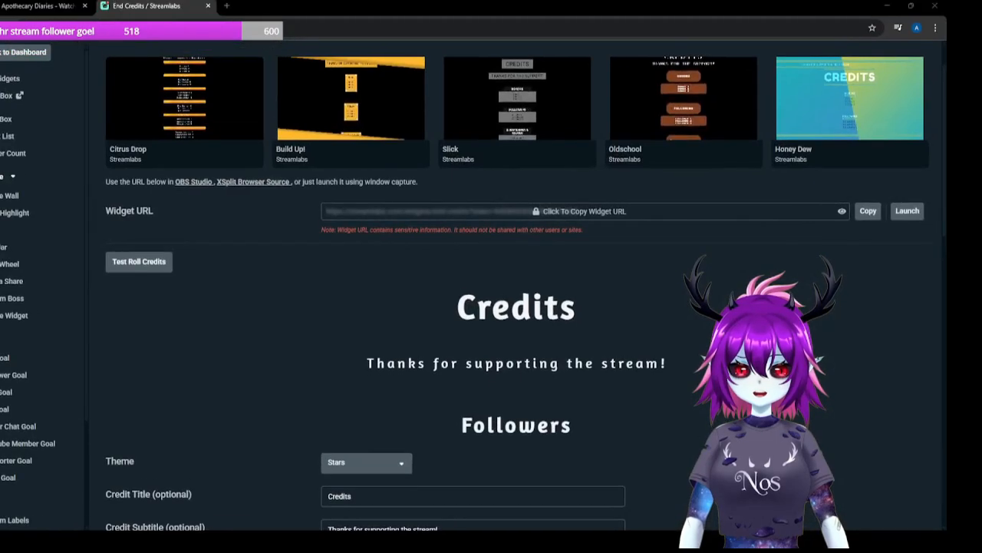
Step: Try the Default and Bubbly themes on the credits preview
scroll(522, 307, down, 2)
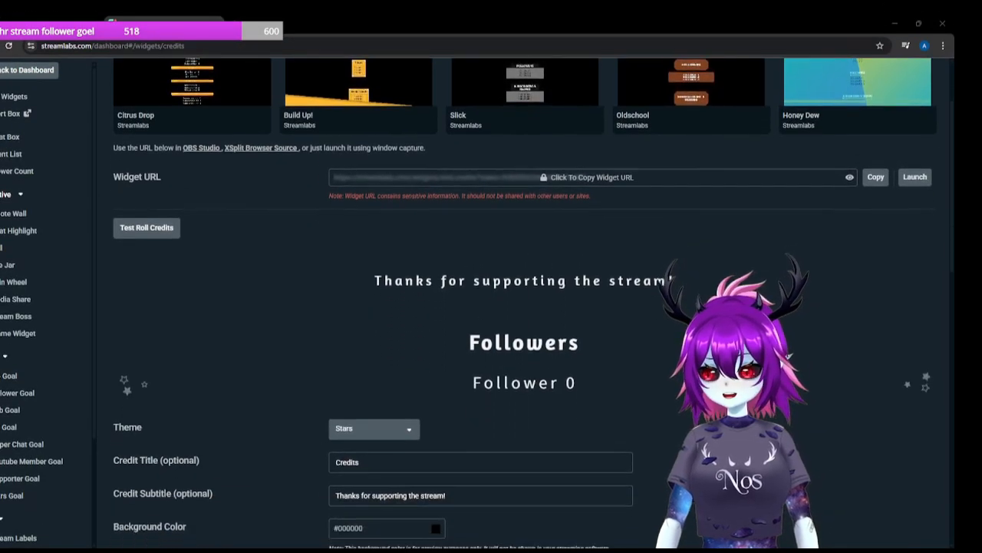
scroll(522, 307, up, 2)
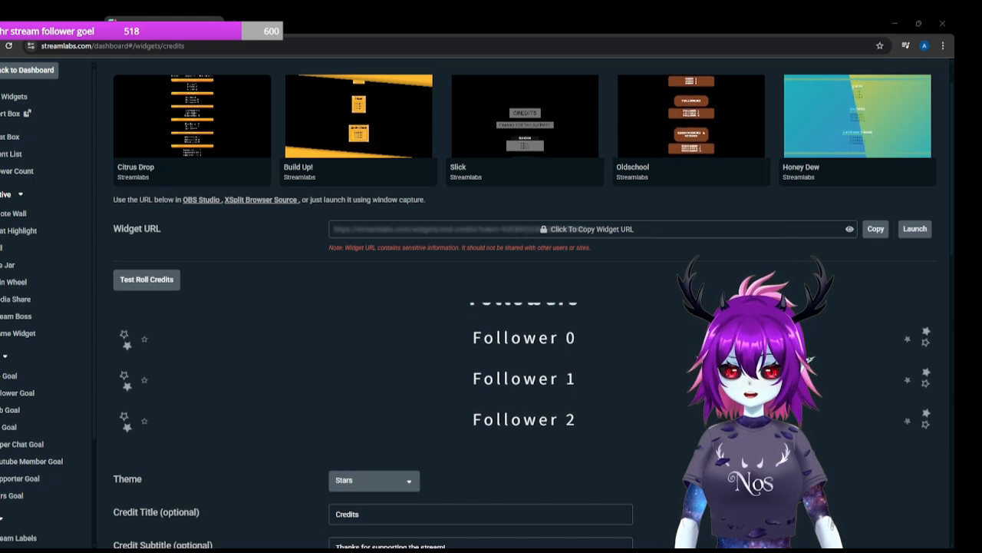
scroll(522, 307, down, 1)
scroll(522, 307, down, 2)
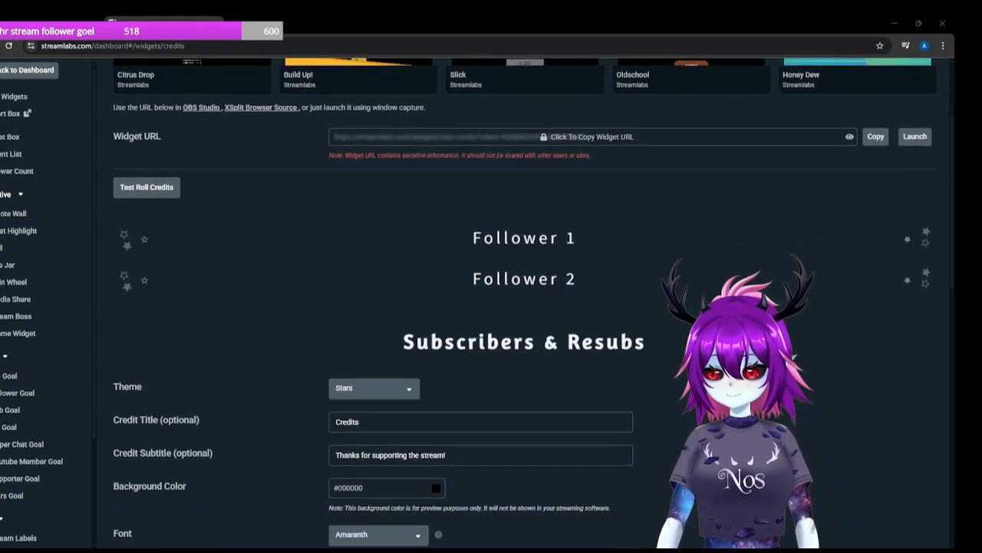
scroll(522, 307, down, 1)
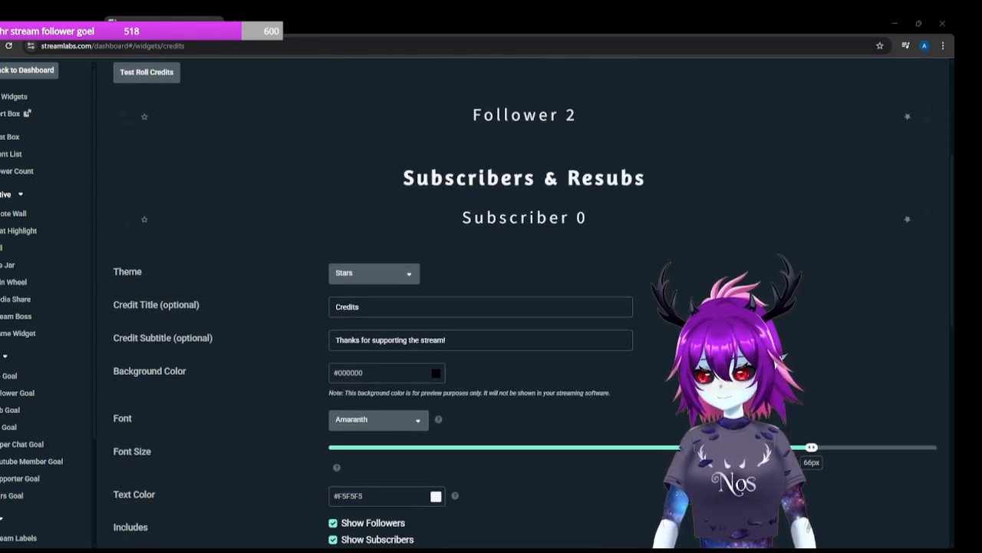
click(373, 273)
click(375, 318)
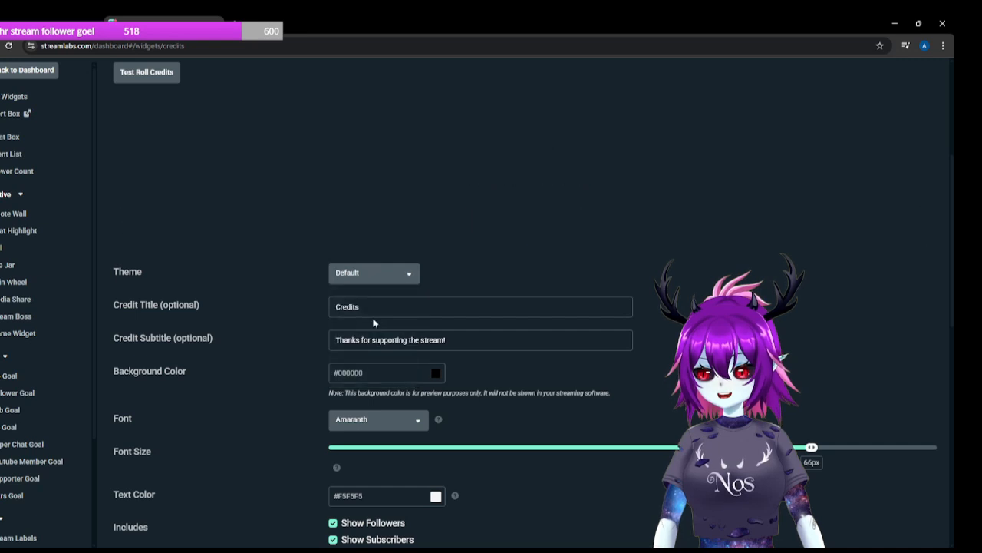
scroll(371, 276, up, 1)
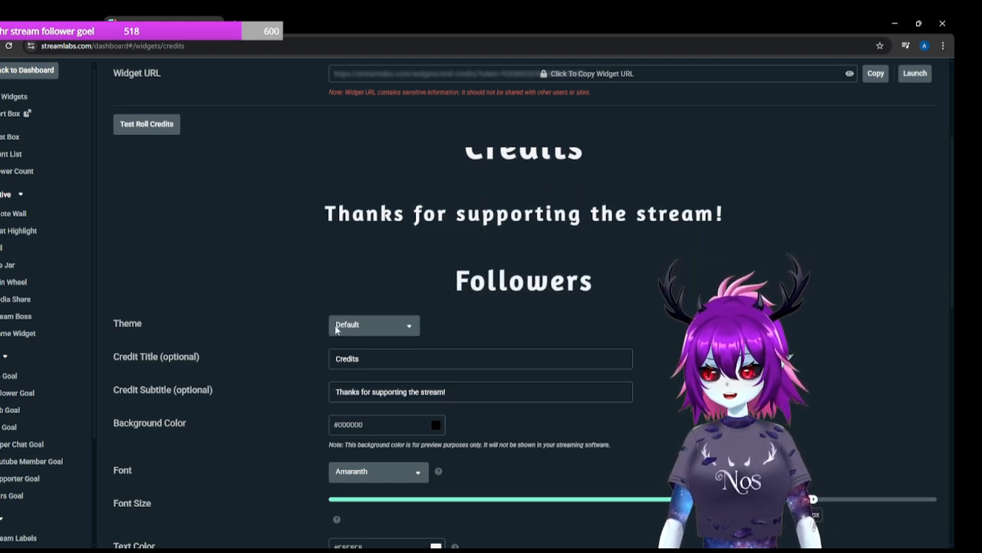
click(358, 326)
click(371, 408)
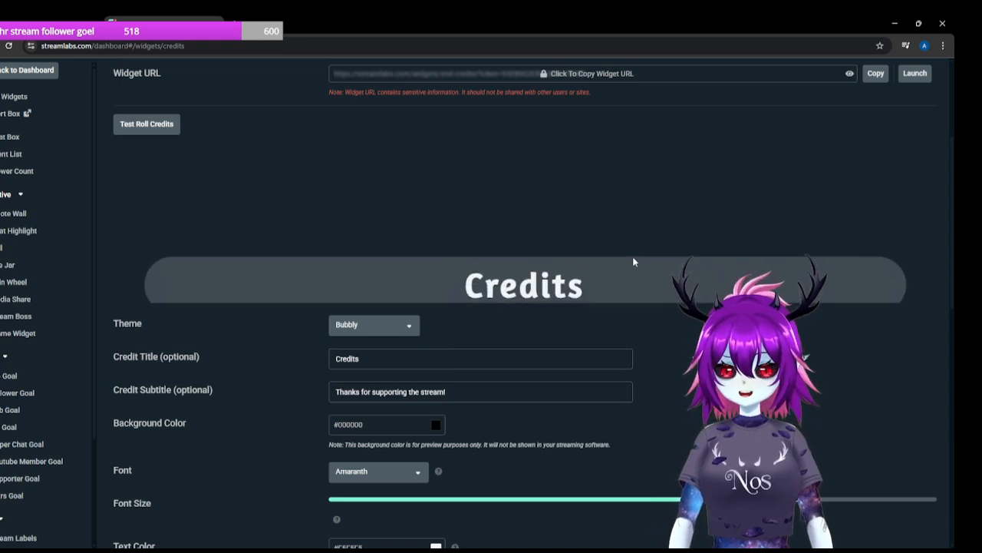
Step: Set the credits theme to Stars
click(386, 327)
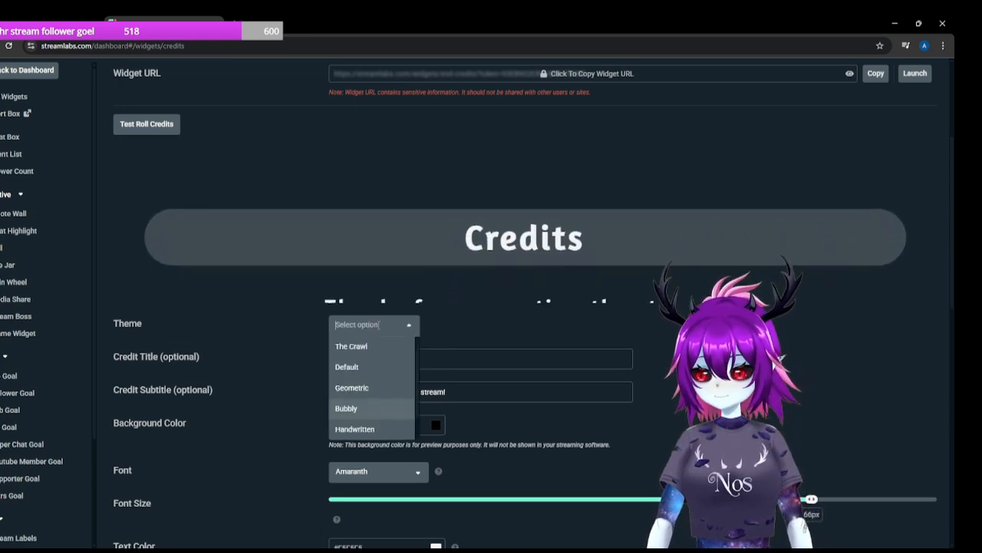
scroll(368, 369, down, 1)
drag(358, 445, 362, 407)
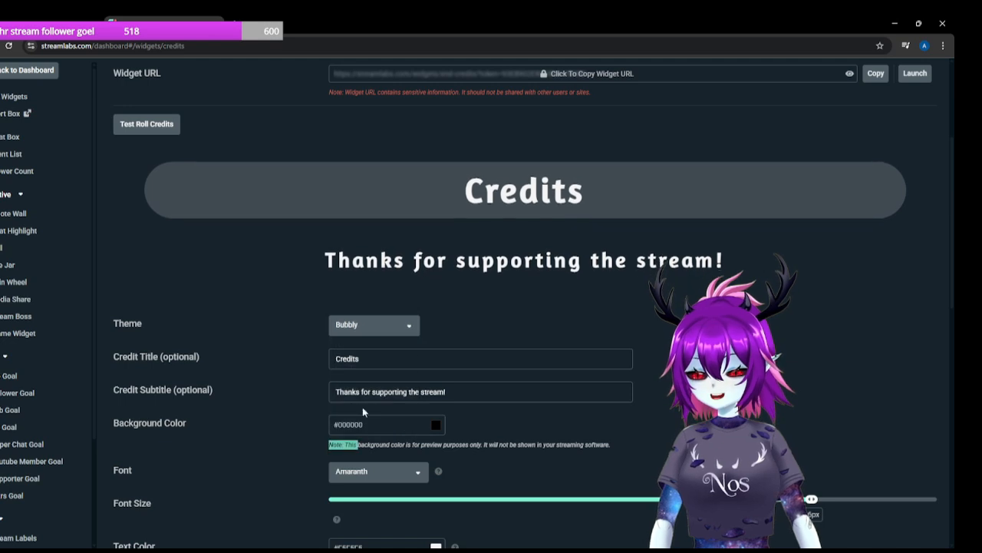
click(367, 326)
click(345, 428)
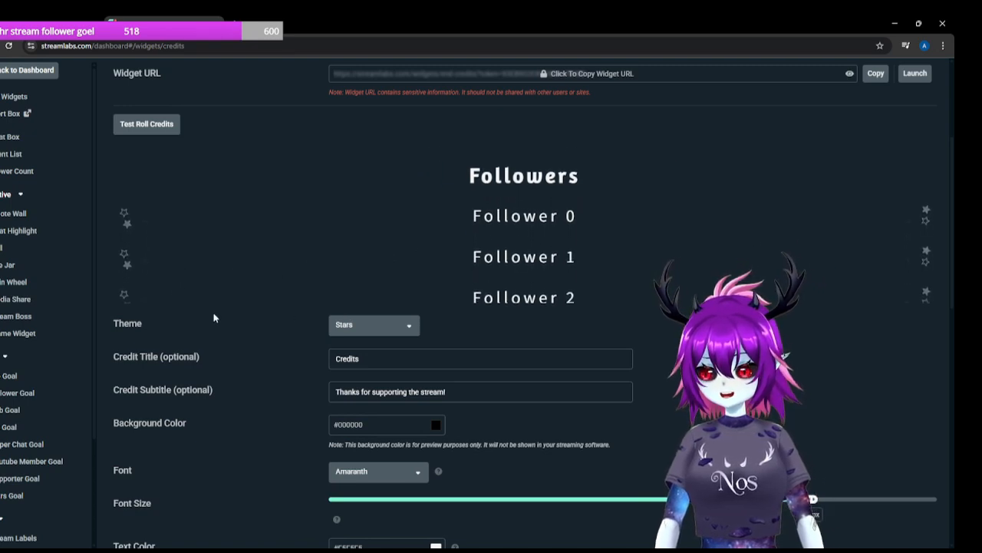
Step: Review the credits settings for titles, colors, font, included groups, section labels, looping, delay, roll speed, shown amounts and custom HTML/CSS
scroll(275, 355, down, 1)
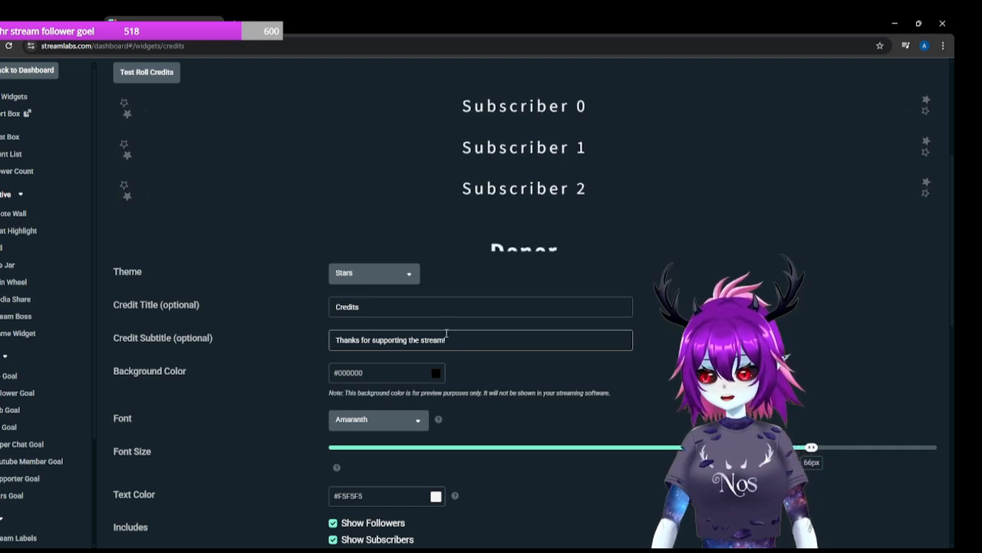
scroll(445, 330, down, 1)
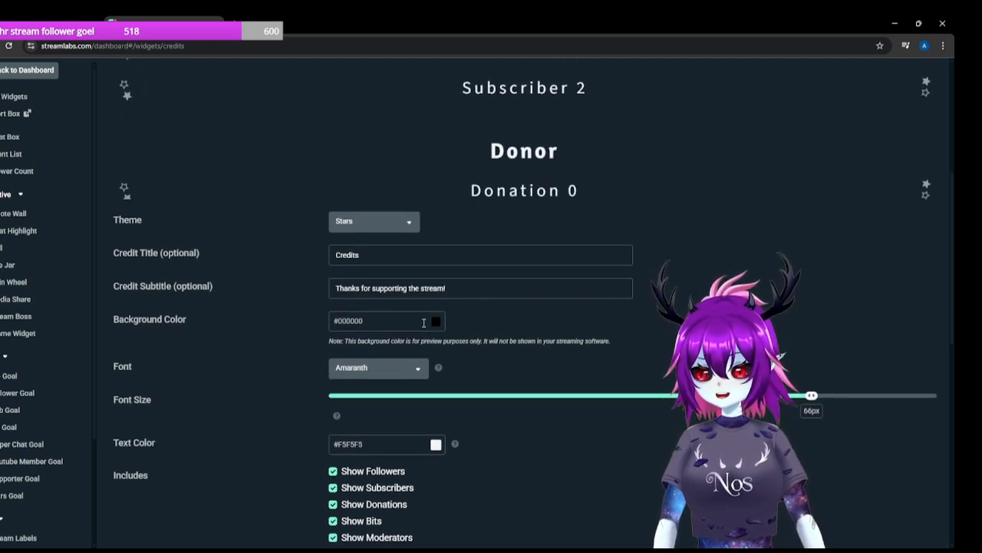
scroll(426, 317, down, 1)
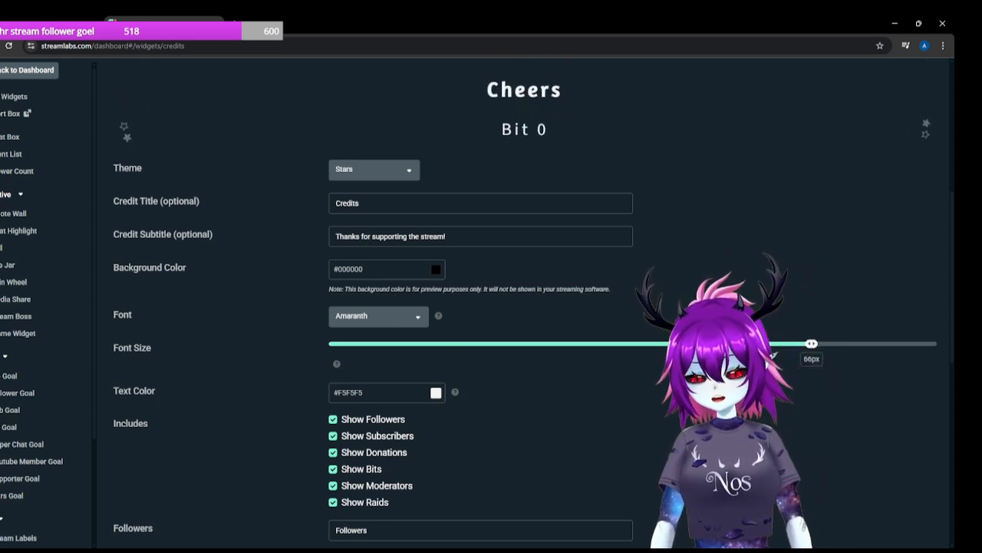
scroll(670, 379, down, 1)
scroll(525, 303, down, 2)
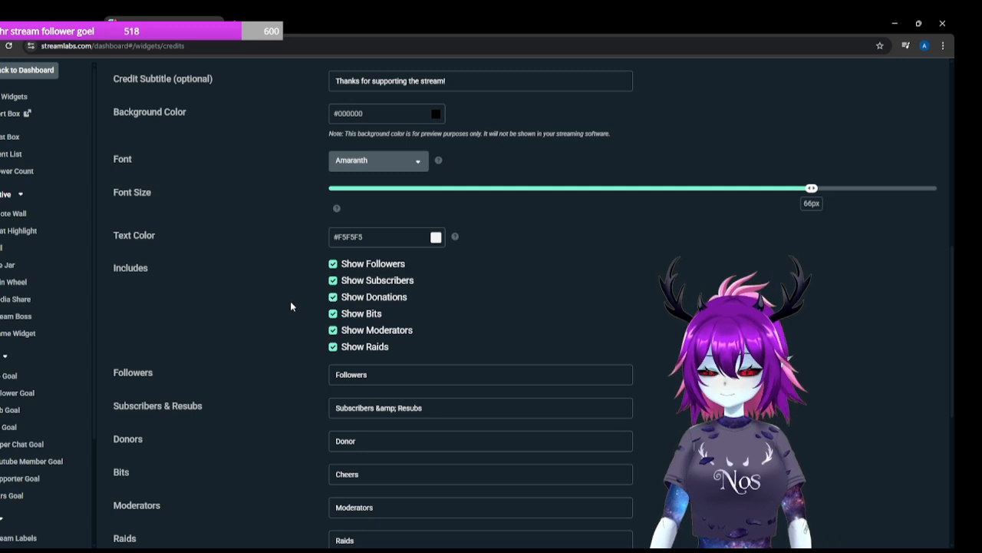
scroll(282, 293, down, 1)
scroll(487, 264, down, 1)
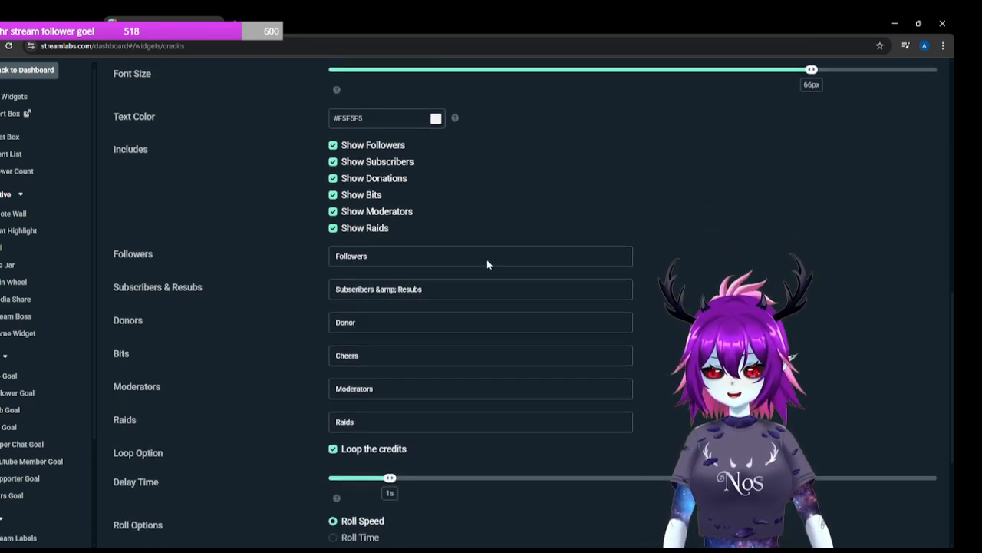
scroll(486, 264, down, 1)
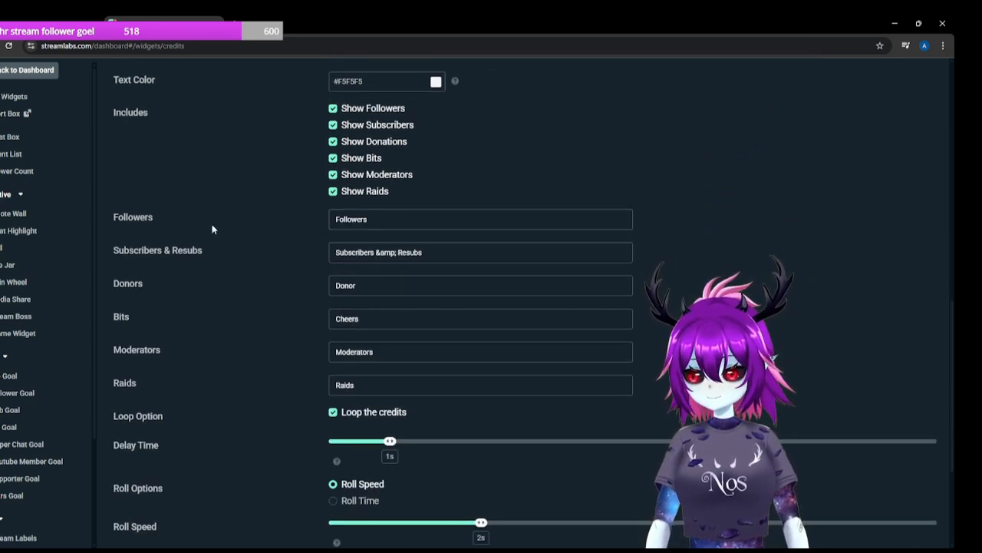
scroll(281, 330, down, 1)
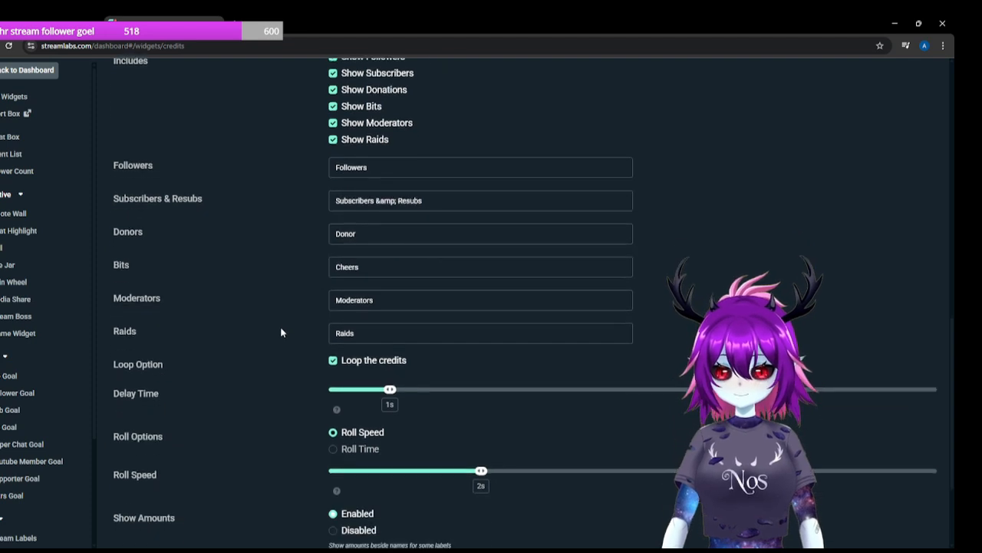
scroll(305, 337, down, 1)
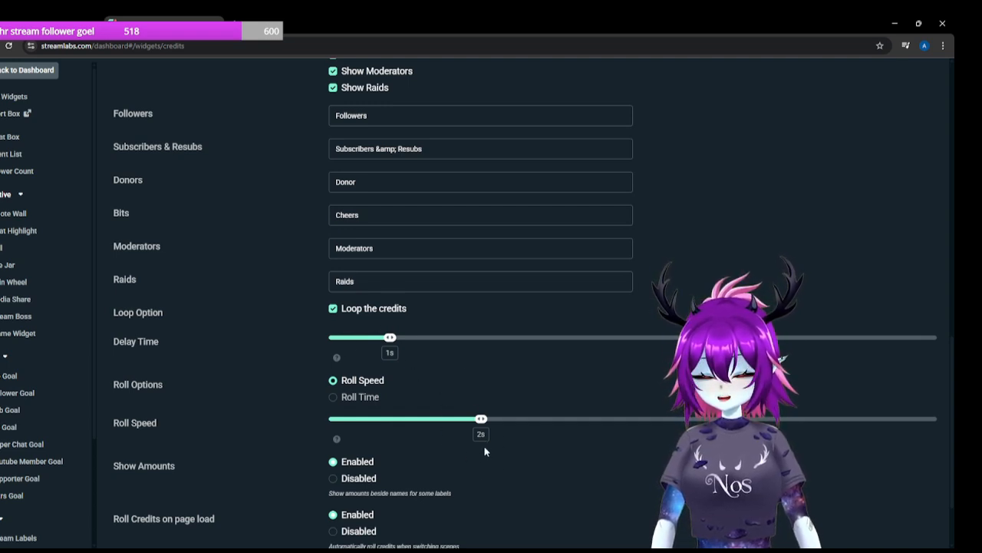
scroll(469, 453, down, 2)
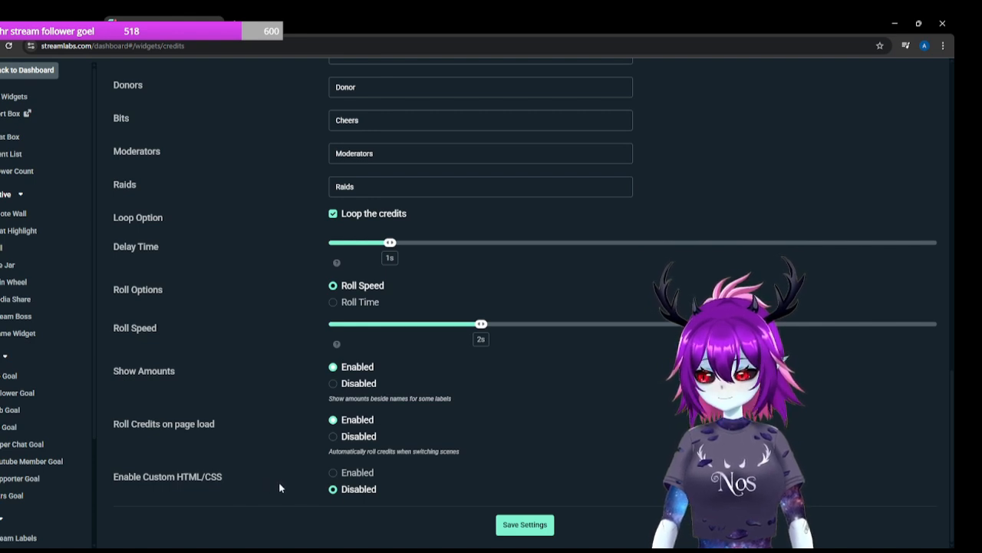
Step: Save the End Credits widget settings
scroll(528, 484, up, 1)
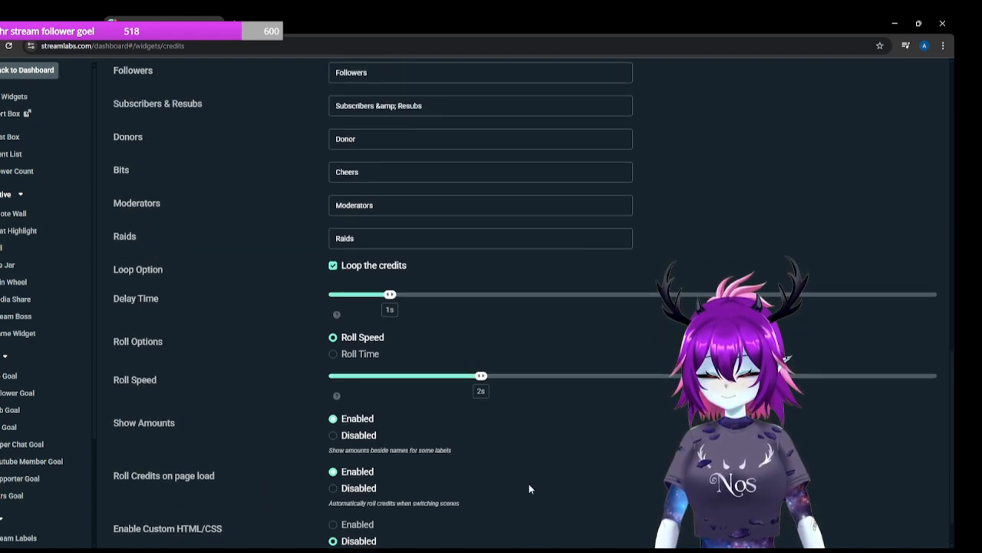
scroll(529, 484, down, 1)
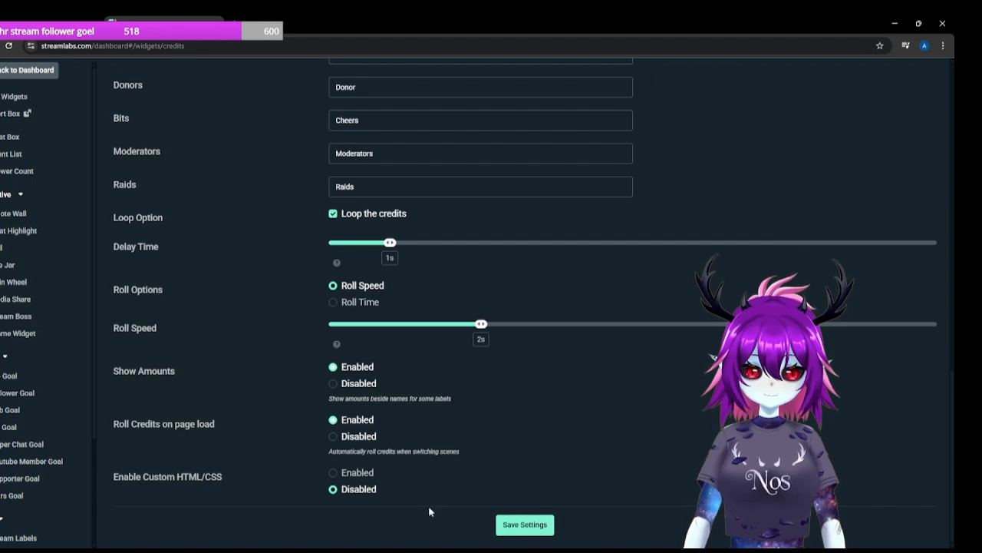
click(525, 524)
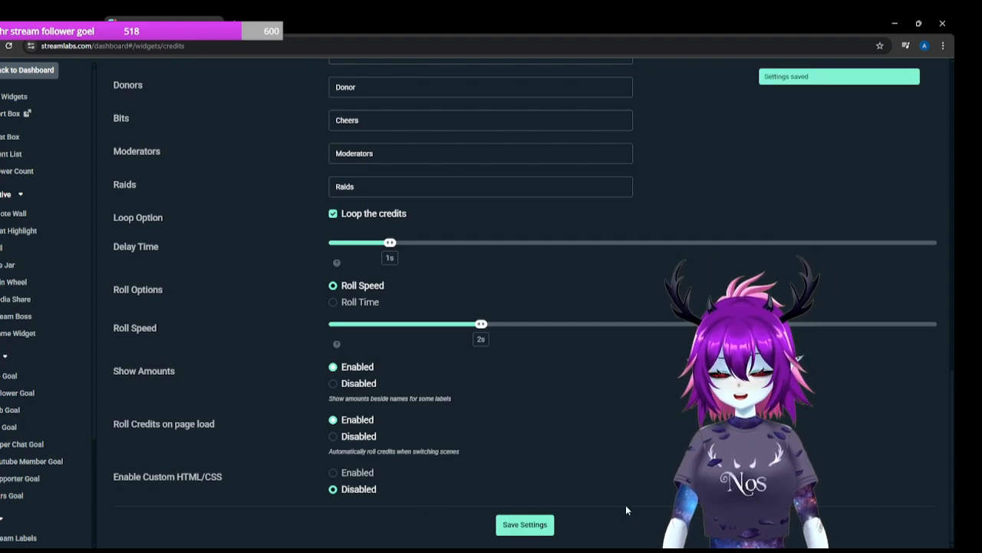
Step: Copy the End Credits widget URL, accepting the notice about keeping it private
scroll(652, 491, up, 6)
scroll(670, 474, up, 5)
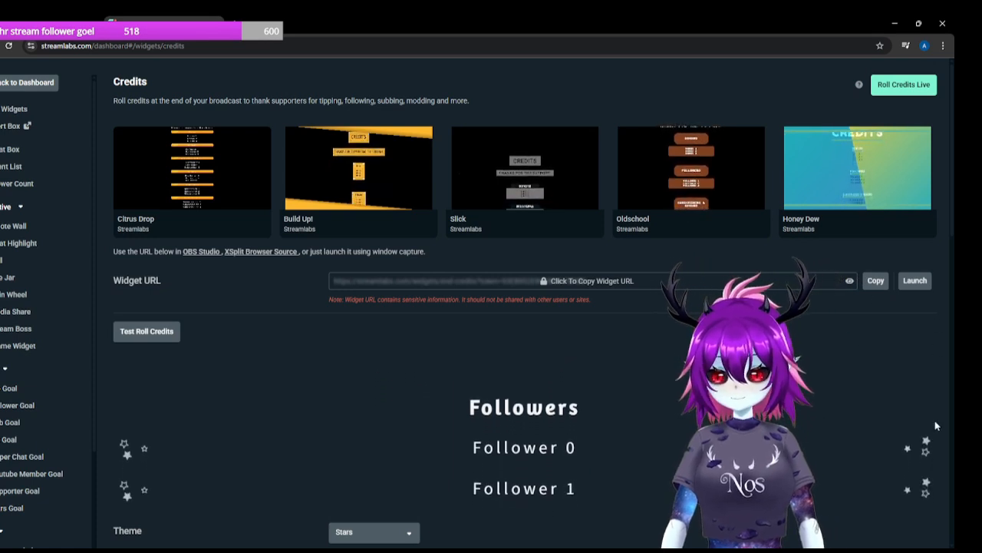
click(877, 280)
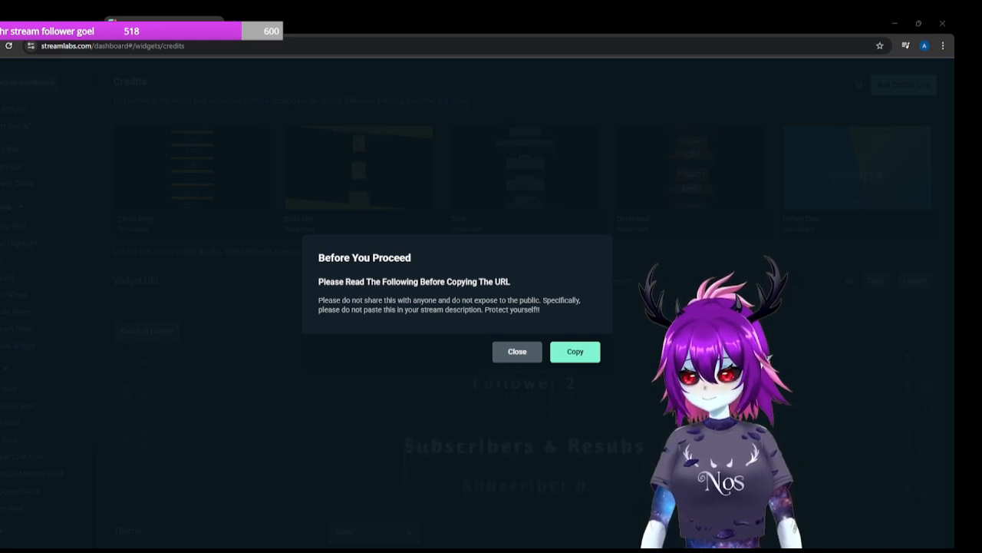
click(571, 352)
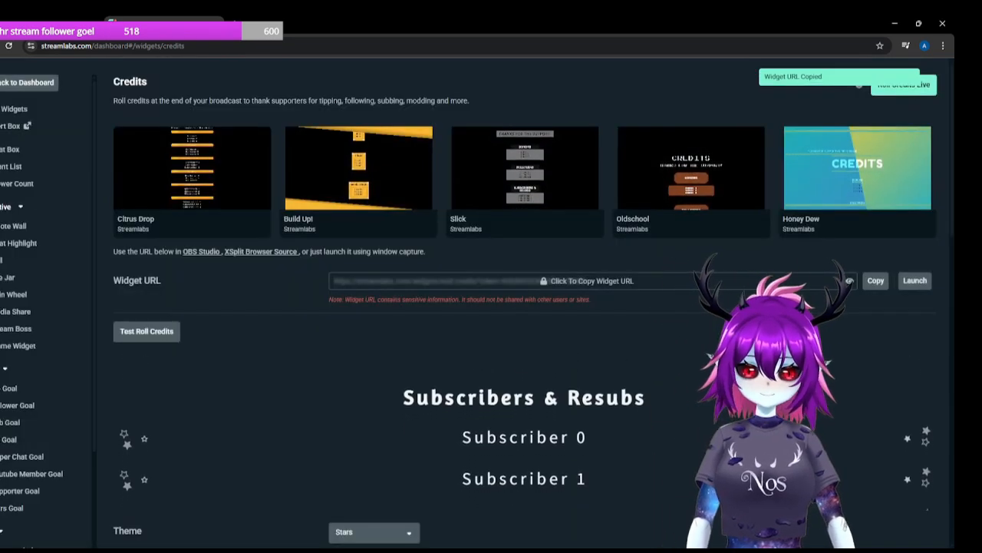